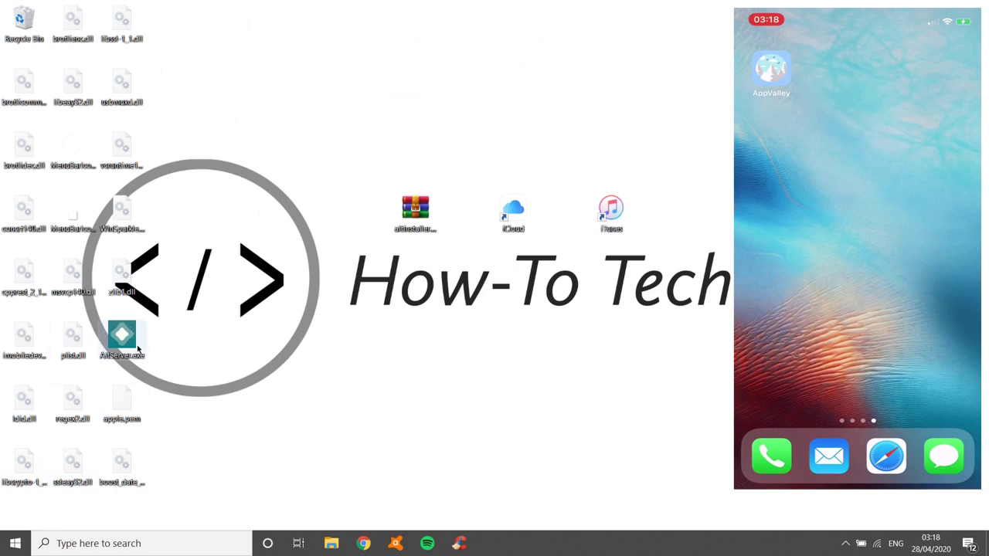
- Run AltServer.exe as administrator from its desktop context menu, then deselect the file
{"action": "right_click", "coordinate": [137, 350]}
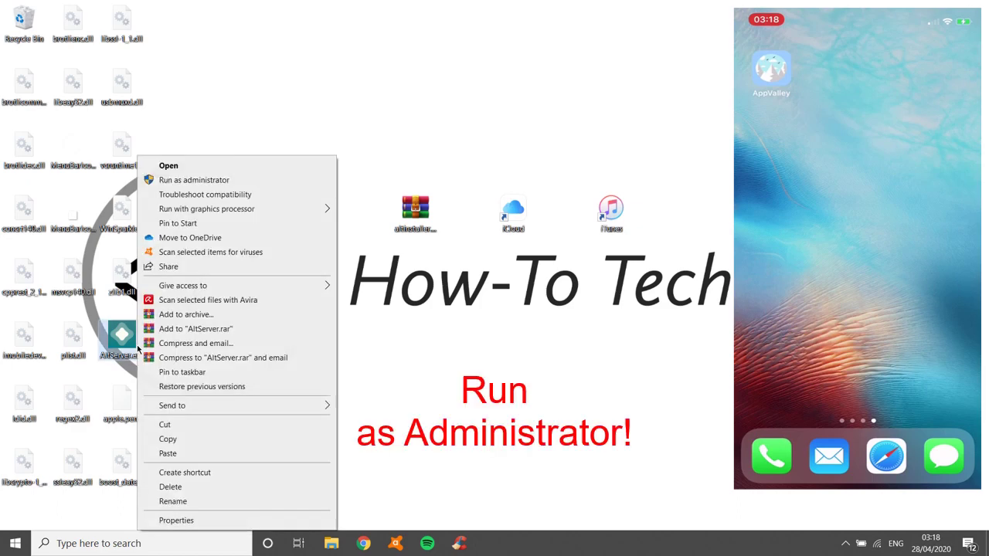
{"action": "left_click", "coordinate": [217, 182]}
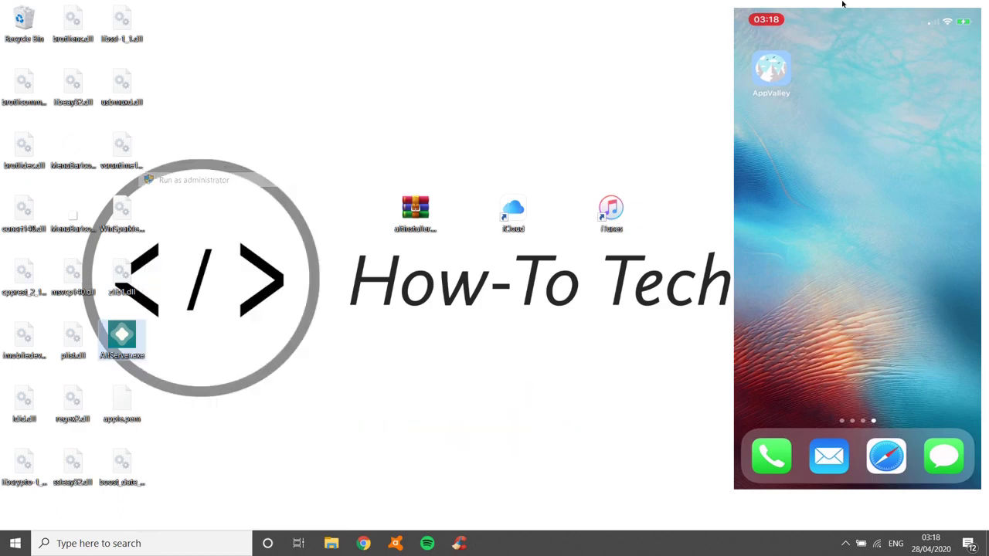
{"action": "left_click", "coordinate": [440, 369]}
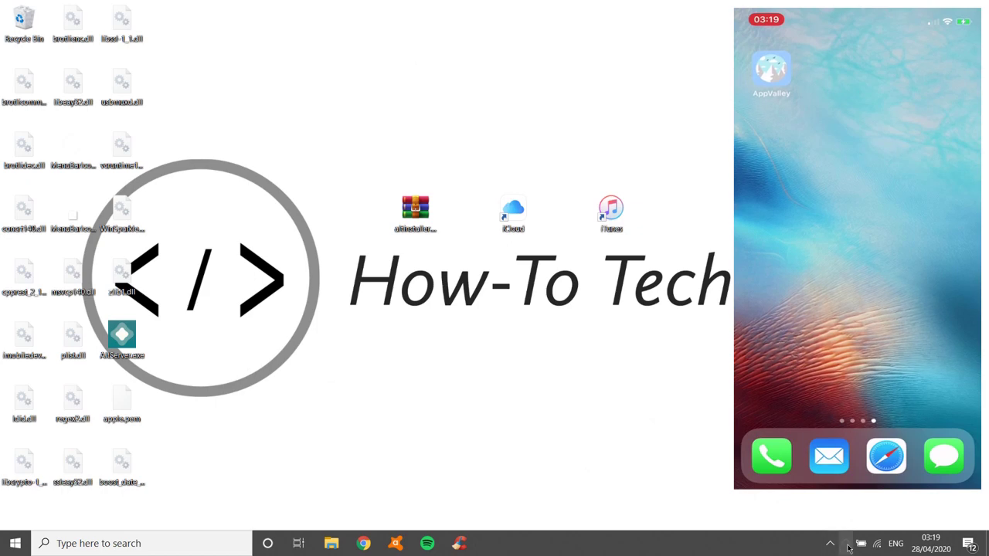
- From the AltServer tray menu, install AltStore to the iPhone using the pasted Apple ID credentials
{"action": "left_click", "coordinate": [847, 546]}
{"action": "mouse_move", "coordinate": [734, 513]}
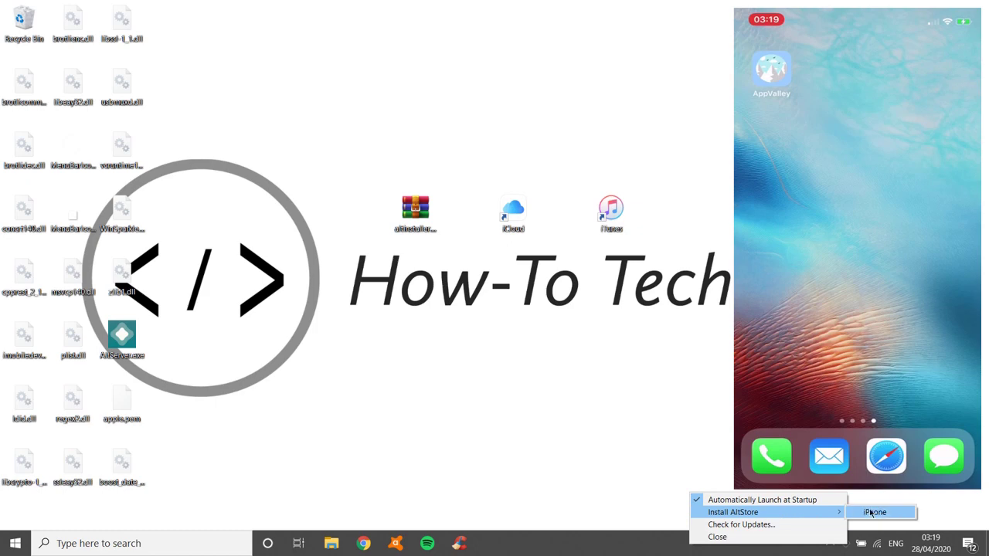
{"action": "left_click", "coordinate": [873, 512]}
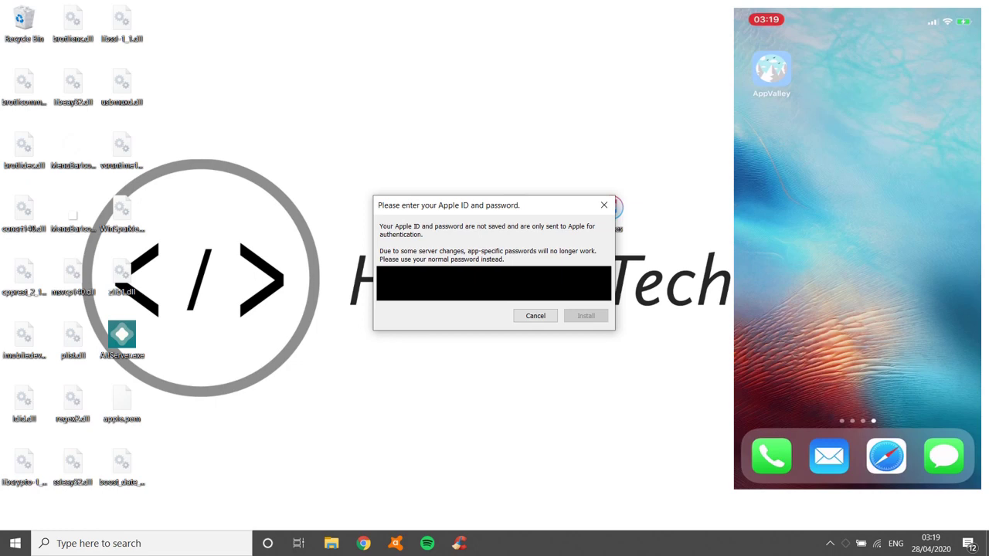
{"action": "key", "text": "ctrl+v"}
{"action": "left_click", "coordinate": [596, 316]}
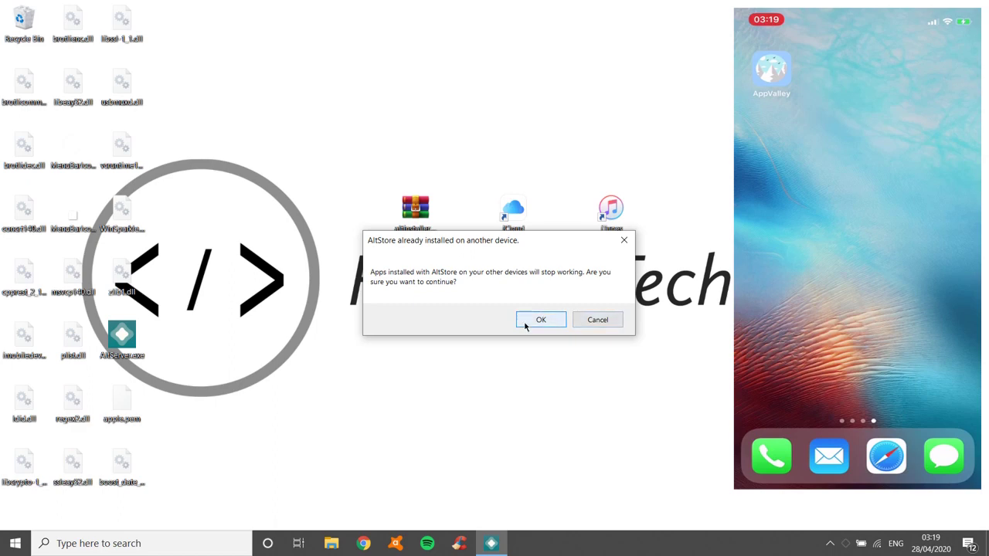
- Accept the warning that AltStore apps on other devices will stop working
{"action": "left_click", "coordinate": [525, 324]}
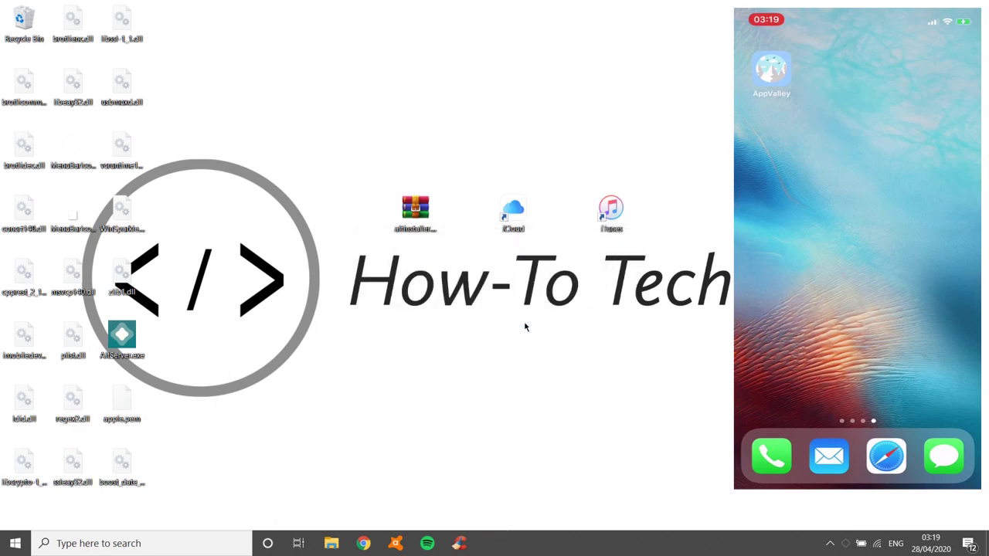